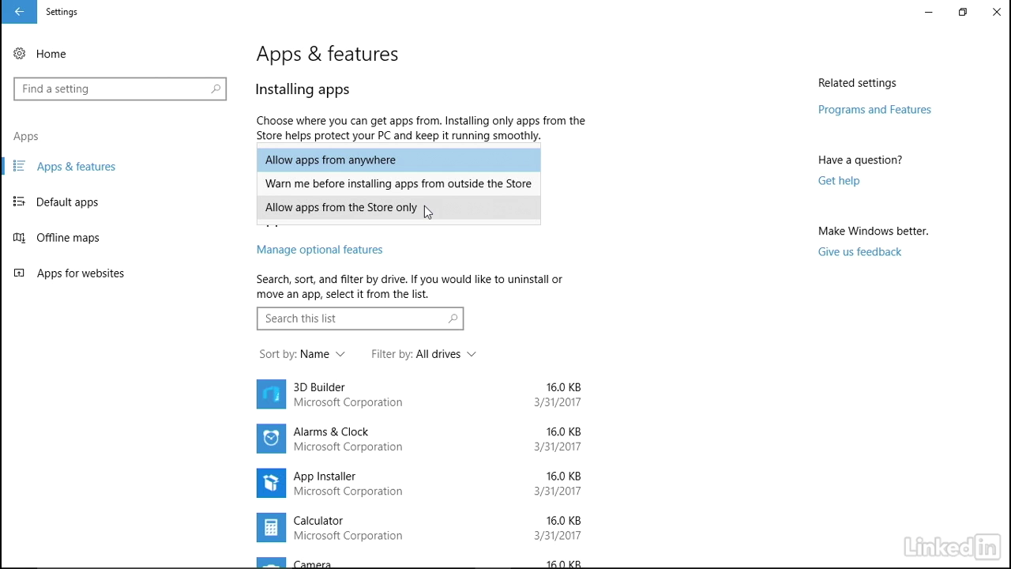
- Set the source for installing apps to "Allow apps from the Store only" and close Settings
left_click(316, 208)
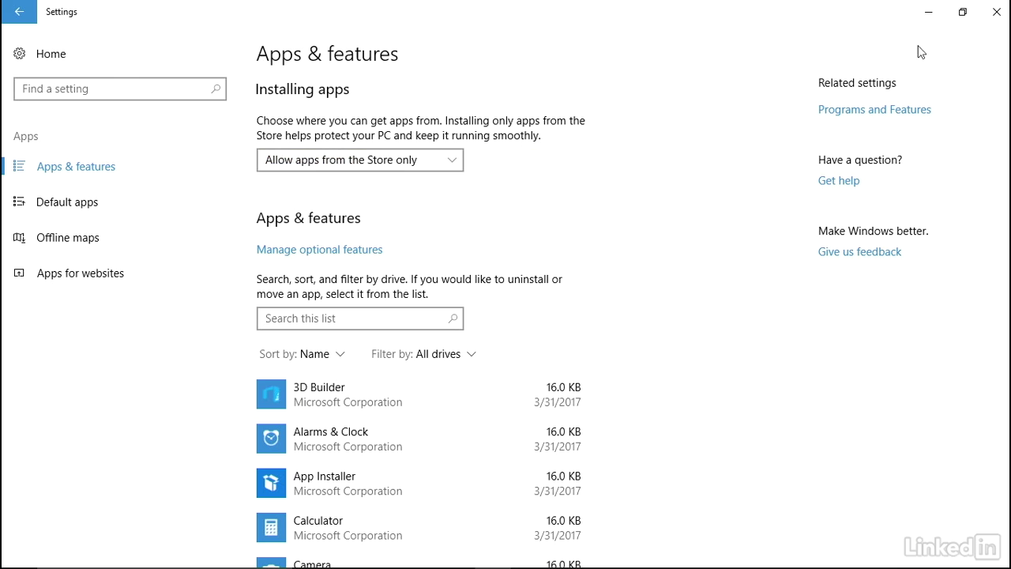
left_click(997, 12)
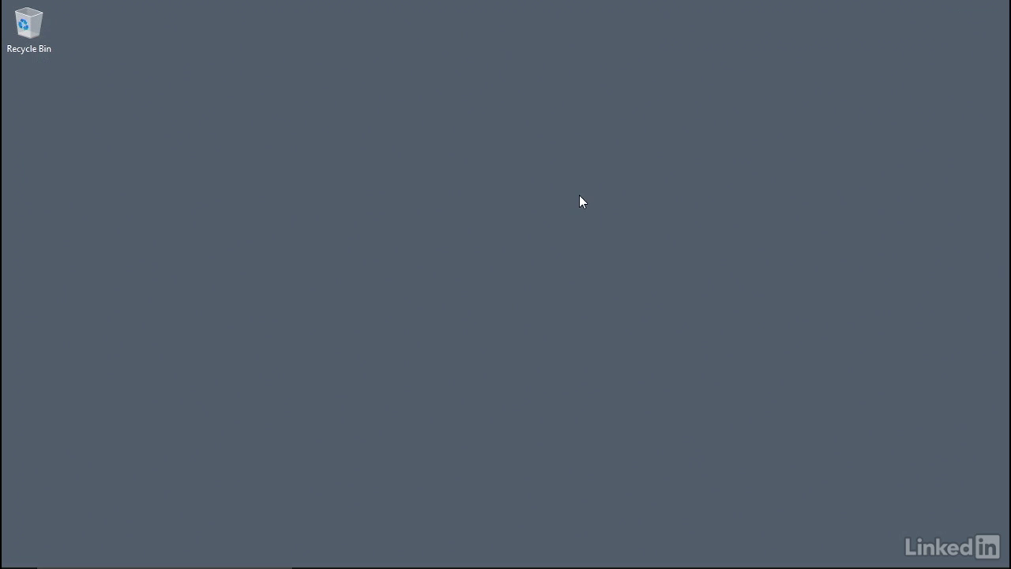
- In Microsoft Edge, search the web for firefox, save the Firefox installer from mozilla.org and show it in its folder
left_click(348, 554)
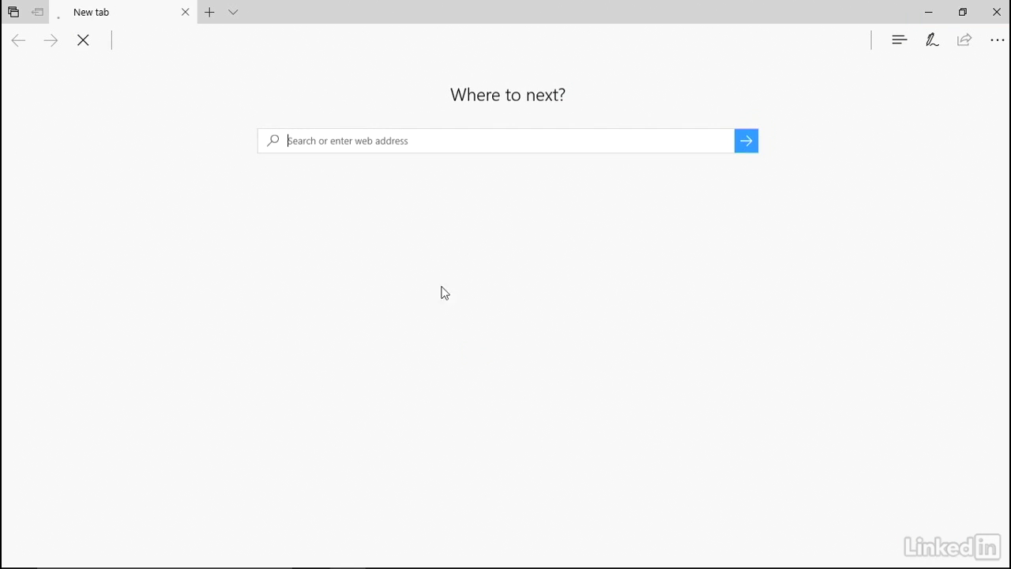
type("firefox")
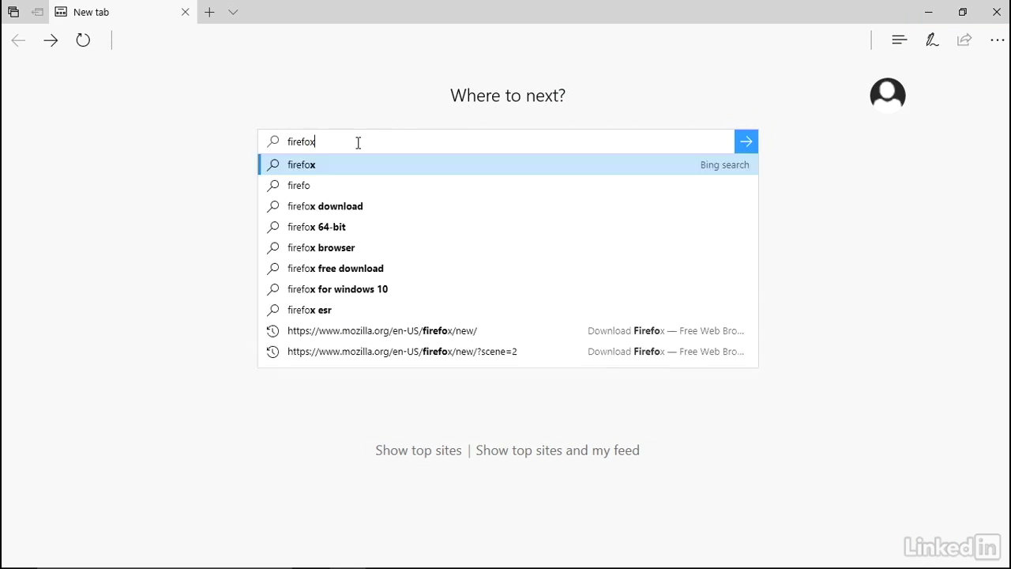
key("Return")
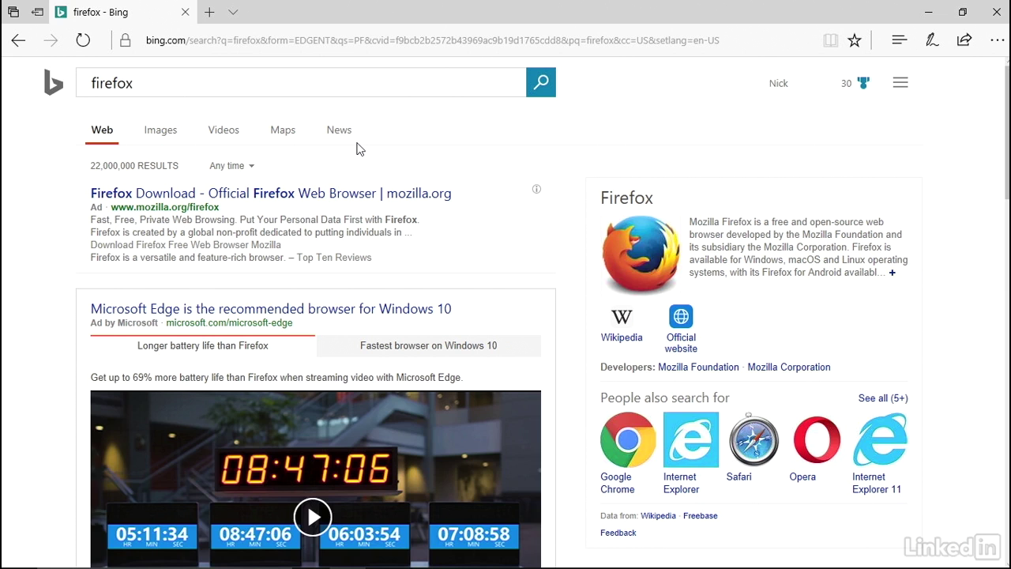
left_click(158, 204)
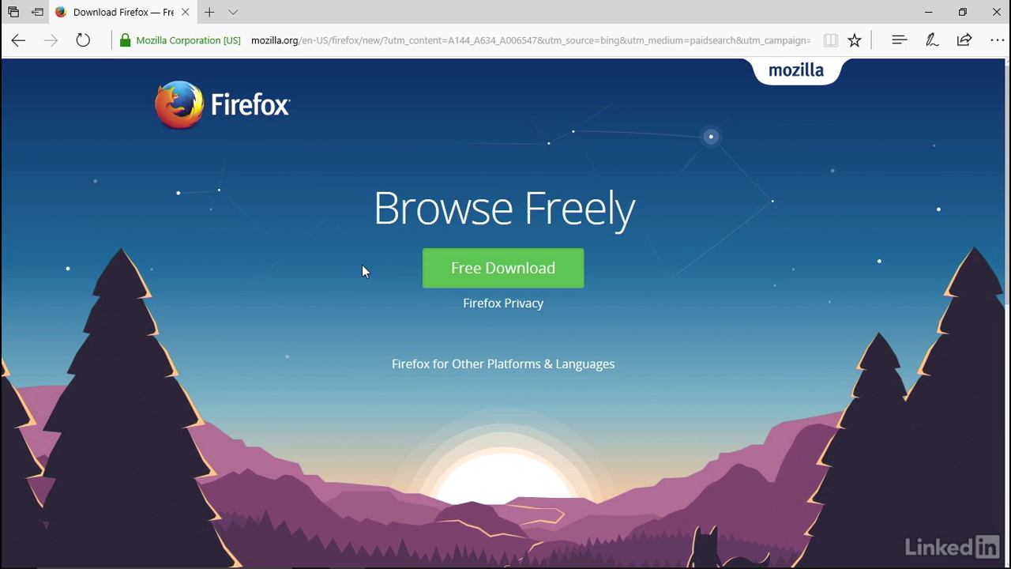
left_click(461, 271)
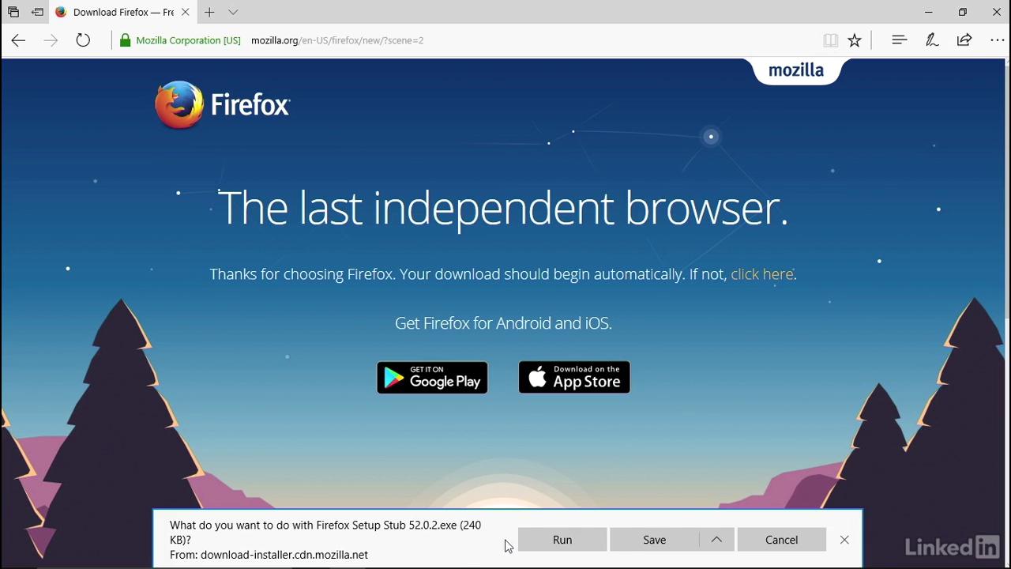
left_click(658, 544)
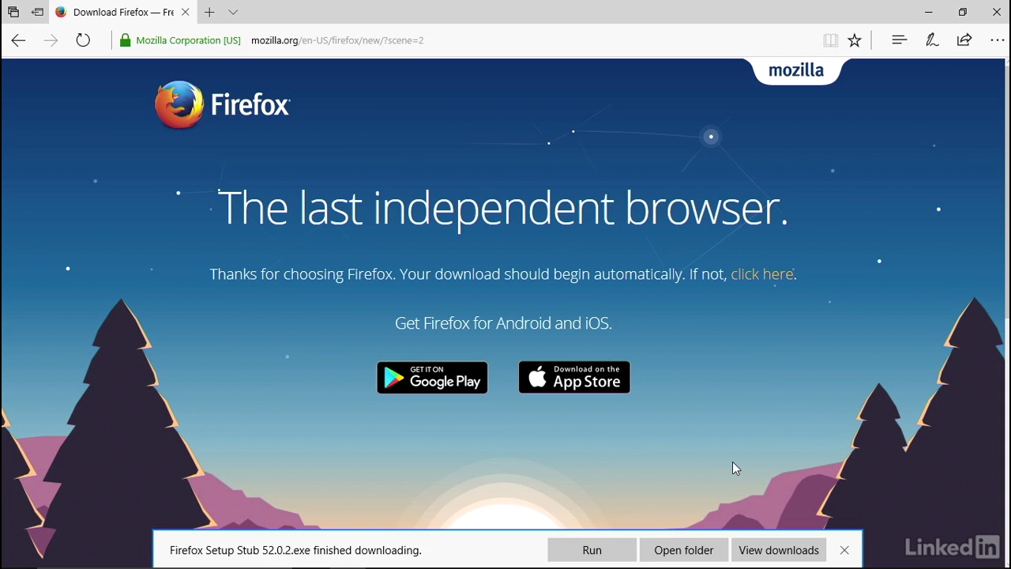
left_click(686, 551)
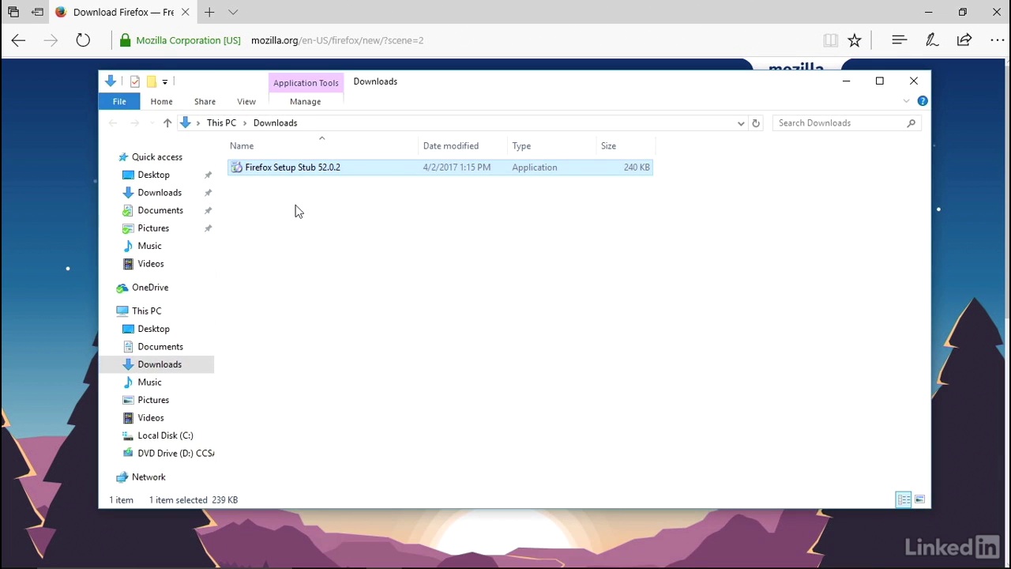
- Try to run the Firefox Setup Stub 52.0.2 installer and open the app installation settings from the resulting dialog
double_click(283, 172)
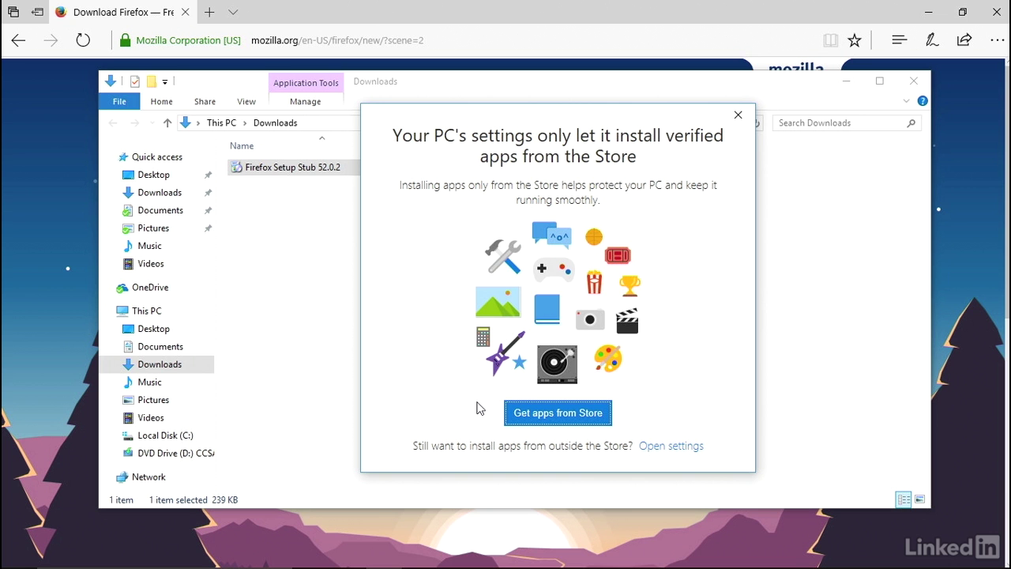
left_click(680, 447)
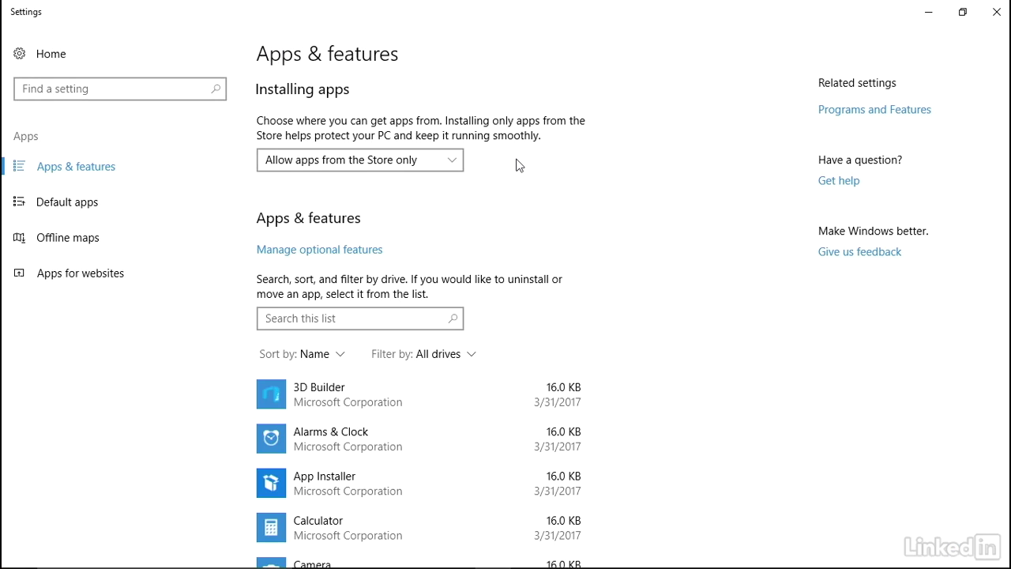
- Switch the app installation source to "Allow apps from anywhere" and return it to "Allow apps from the Store only"
left_click(458, 167)
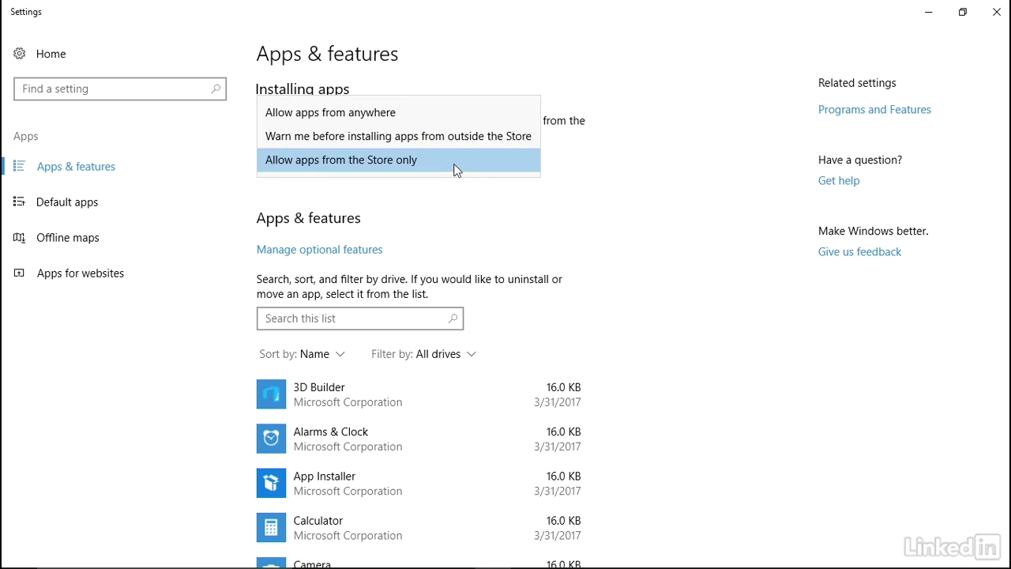
left_click(380, 118)
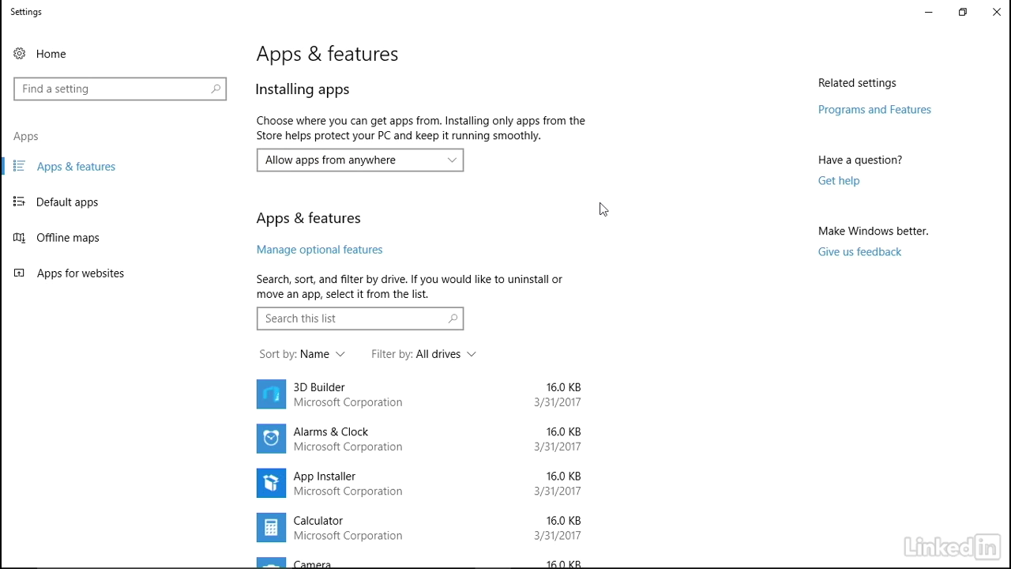
left_click(440, 164)
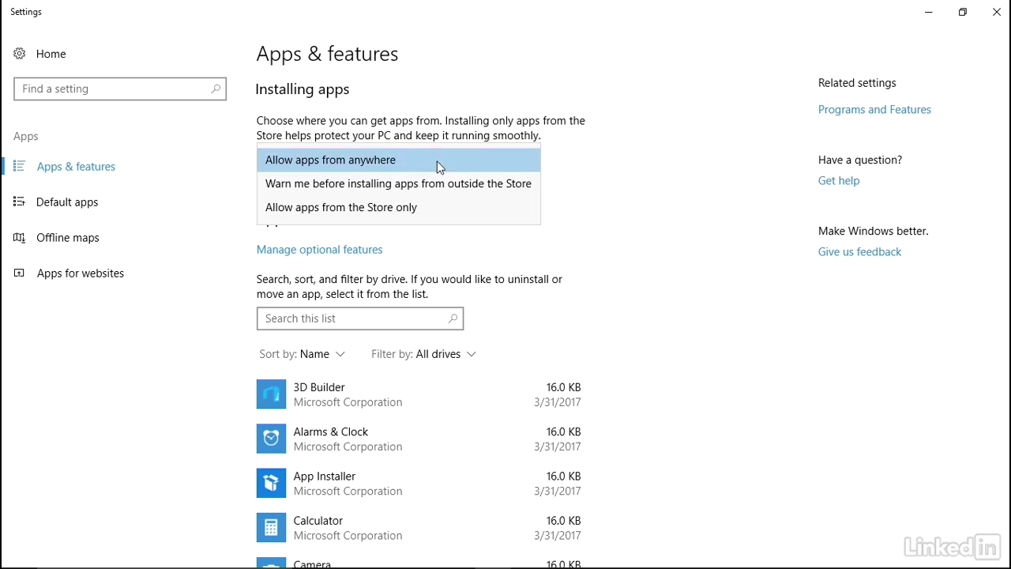
left_click(411, 208)
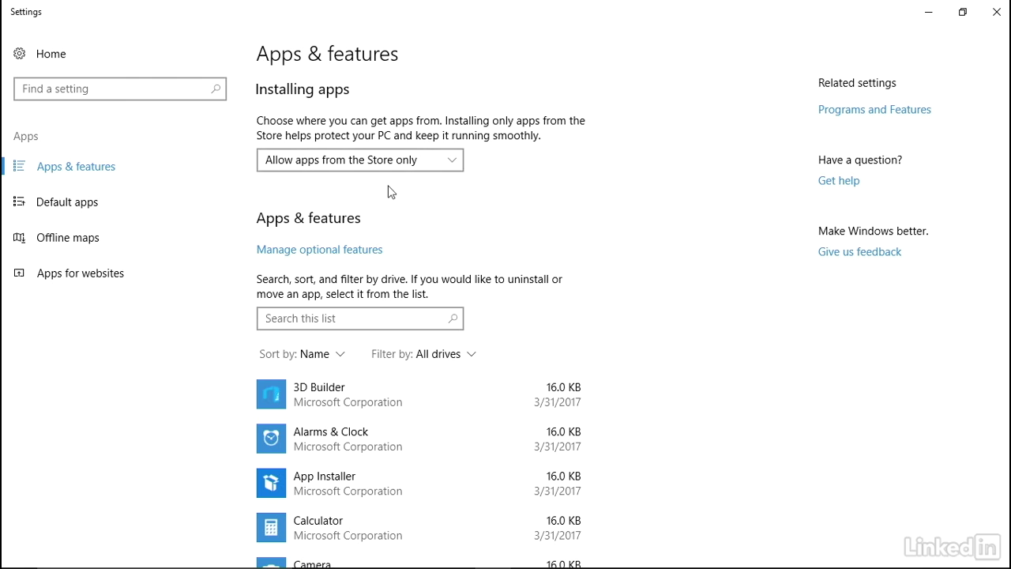
- Close the Settings, browser and Downloads folder windows
left_click(997, 12)
left_click(979, 10)
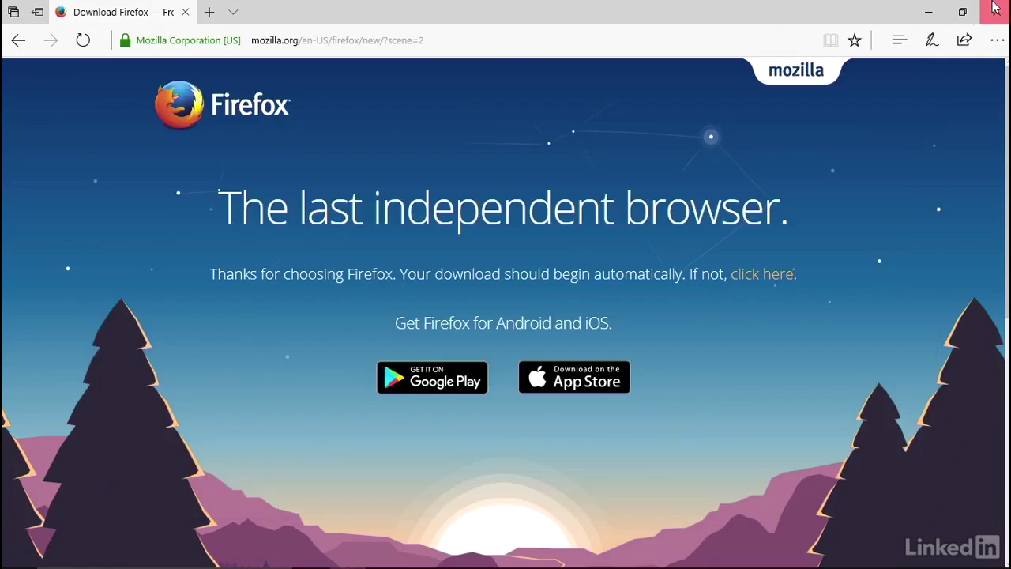
left_click(997, 10)
left_click(915, 80)
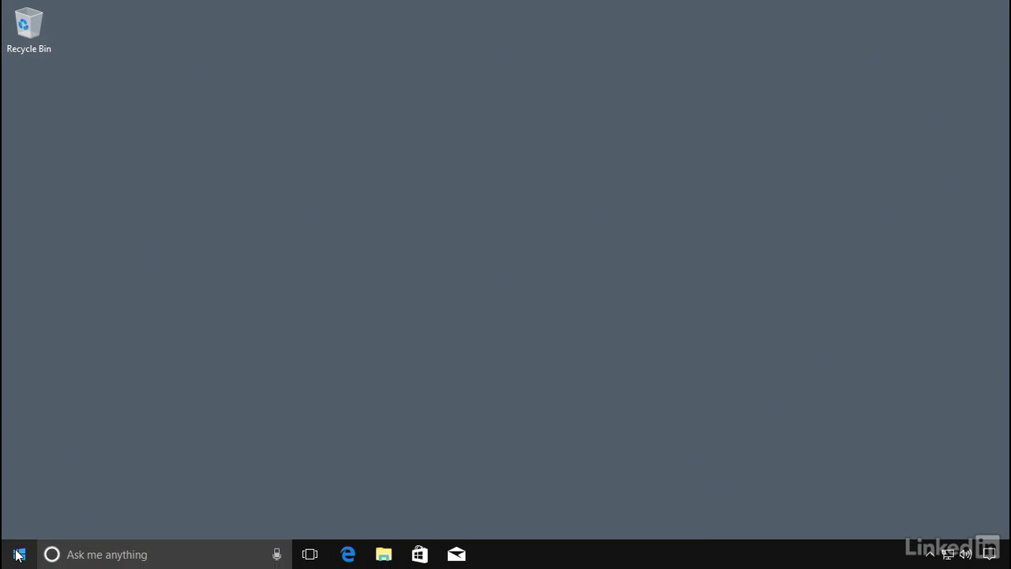
- Sign out of the current Windows account and bring up the sign-in screen
left_click(19, 557)
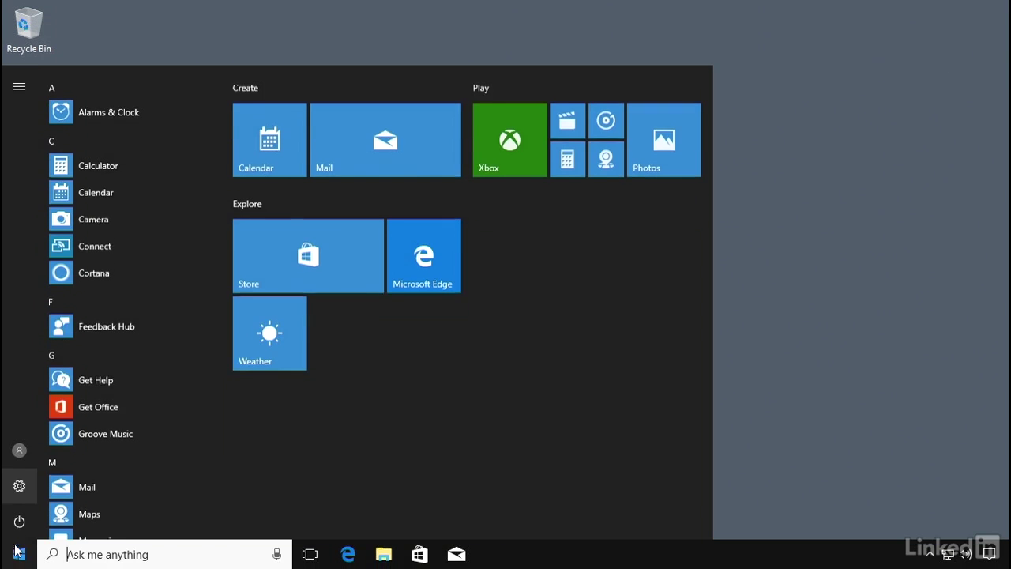
left_click(26, 455)
left_click(51, 386)
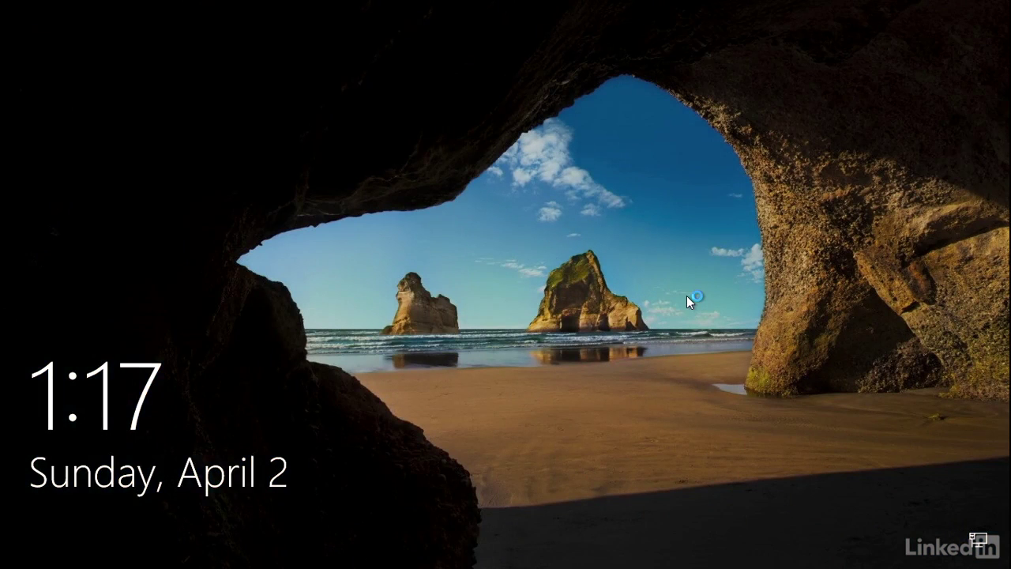
left_click(687, 296)
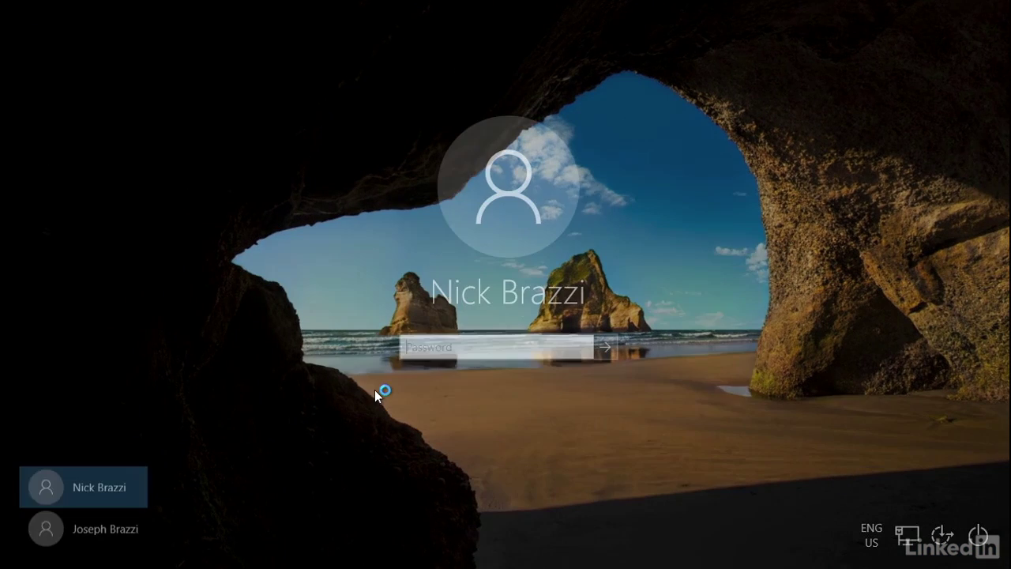
- Select the second user account and sign in with its account password
left_click(107, 530)
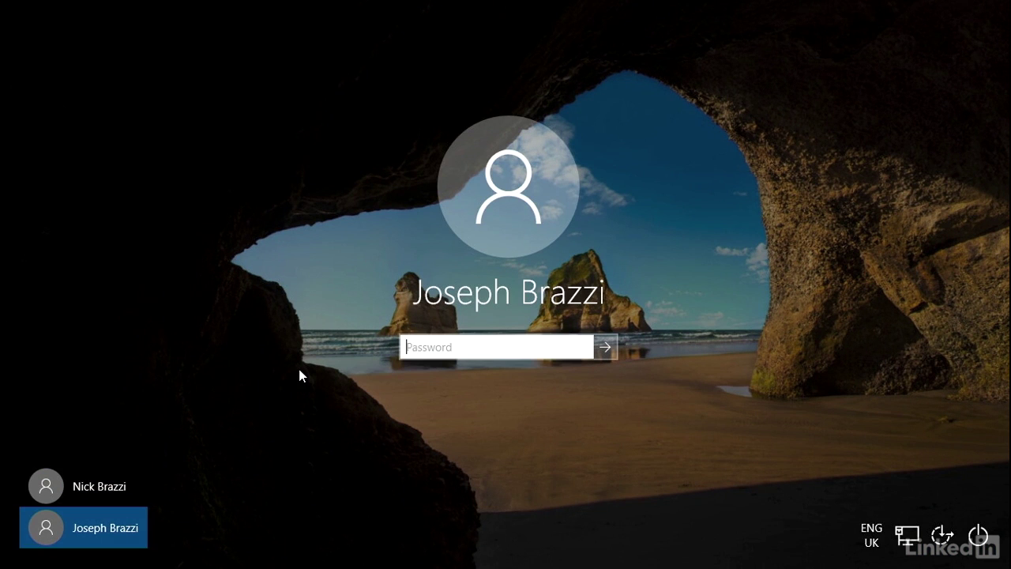
type("******")
key("Return")
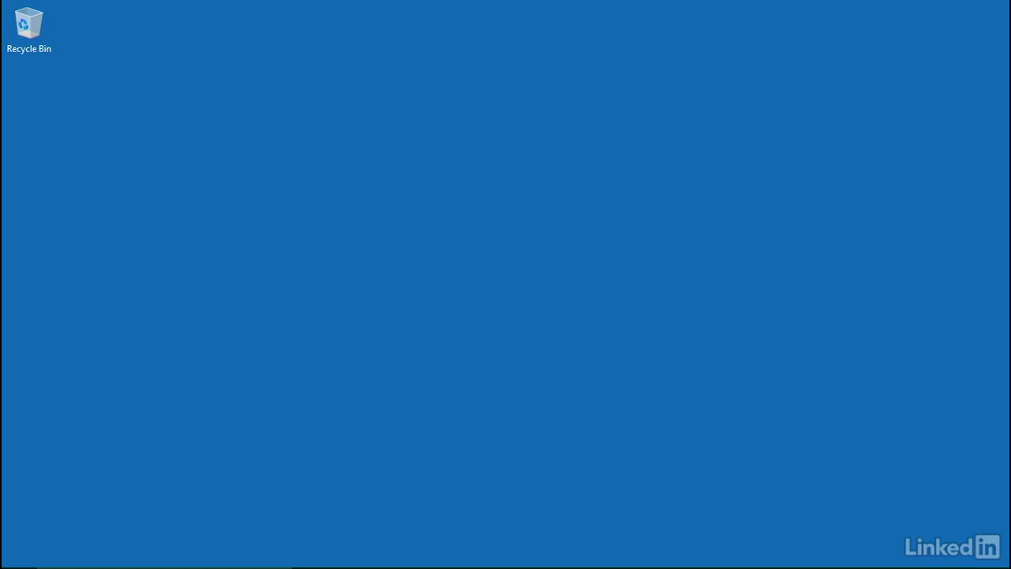
- In Microsoft Edge, search for firefox again, save the installer from mozilla.org and show it in the Downloads folder
left_click(344, 553)
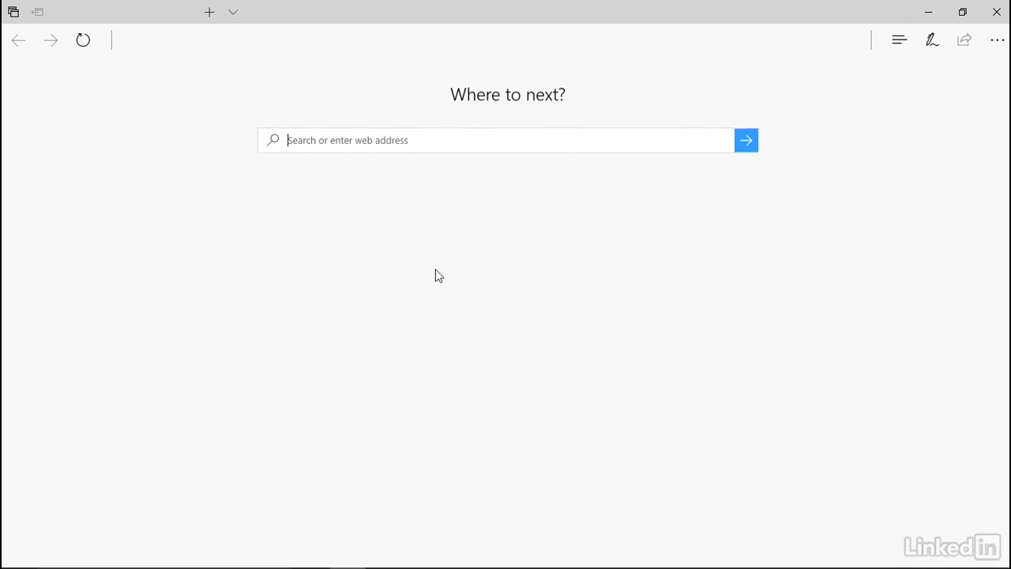
type("firefox")
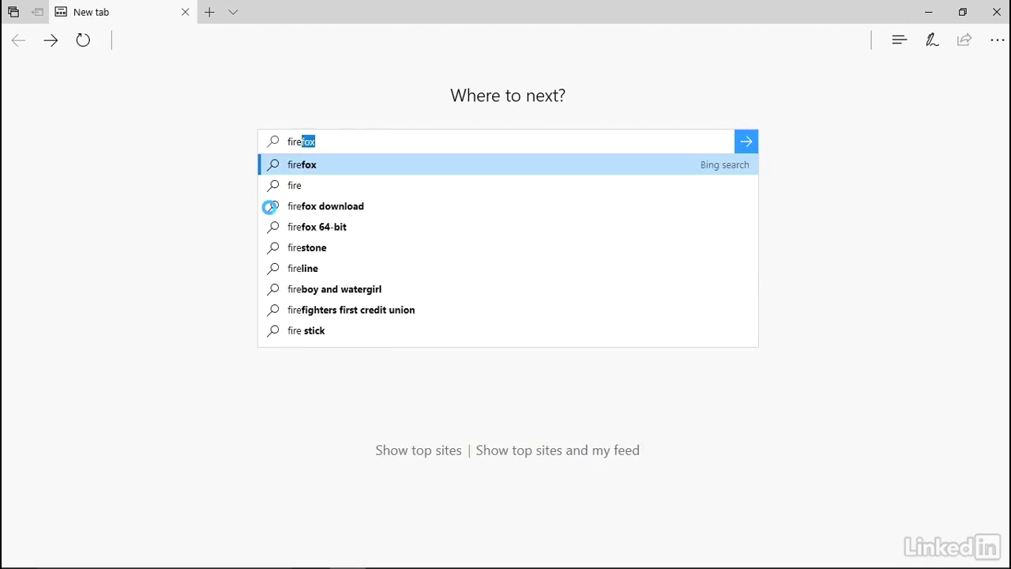
key("Return")
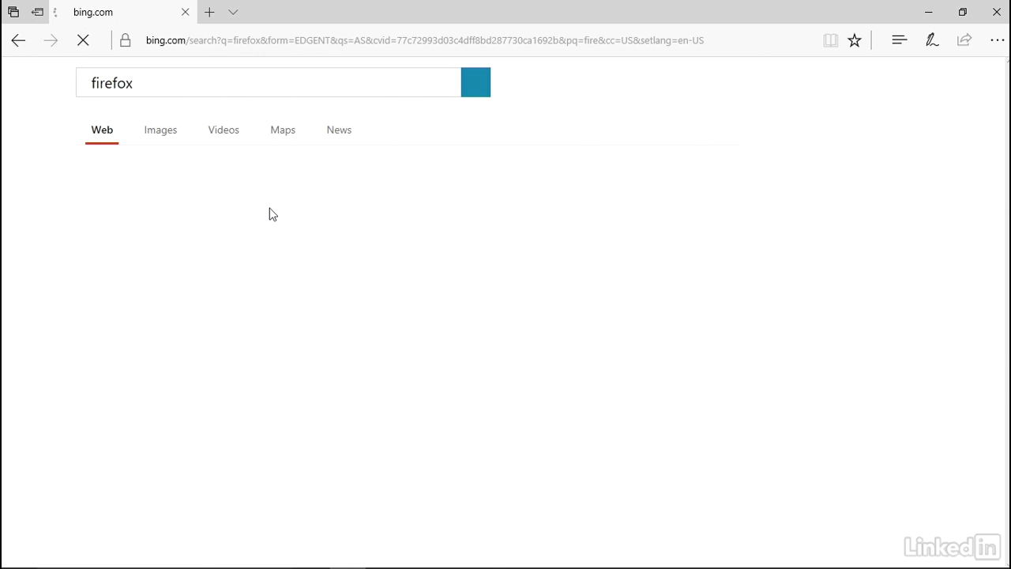
left_click(233, 203)
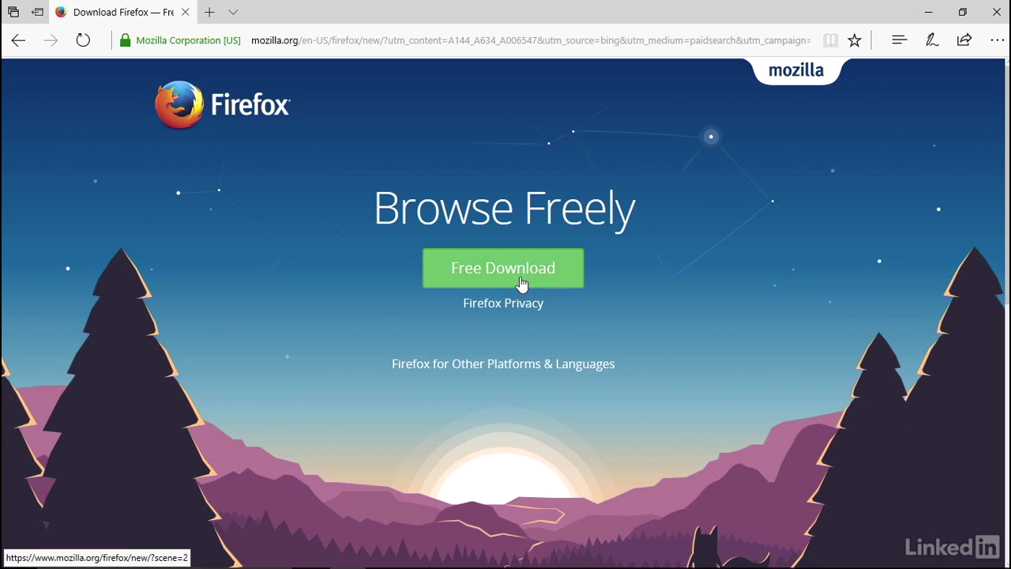
left_click(520, 279)
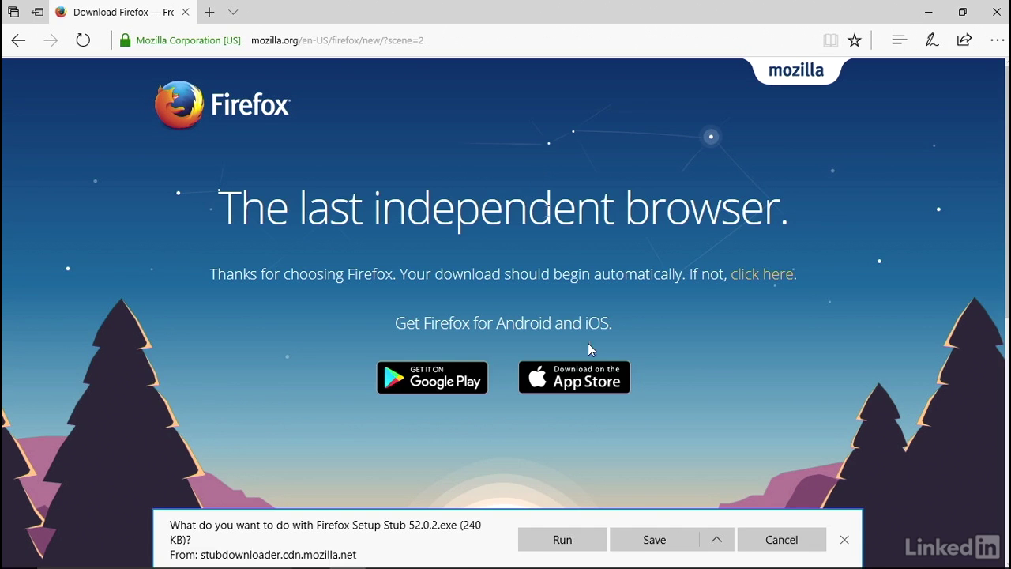
left_click(645, 540)
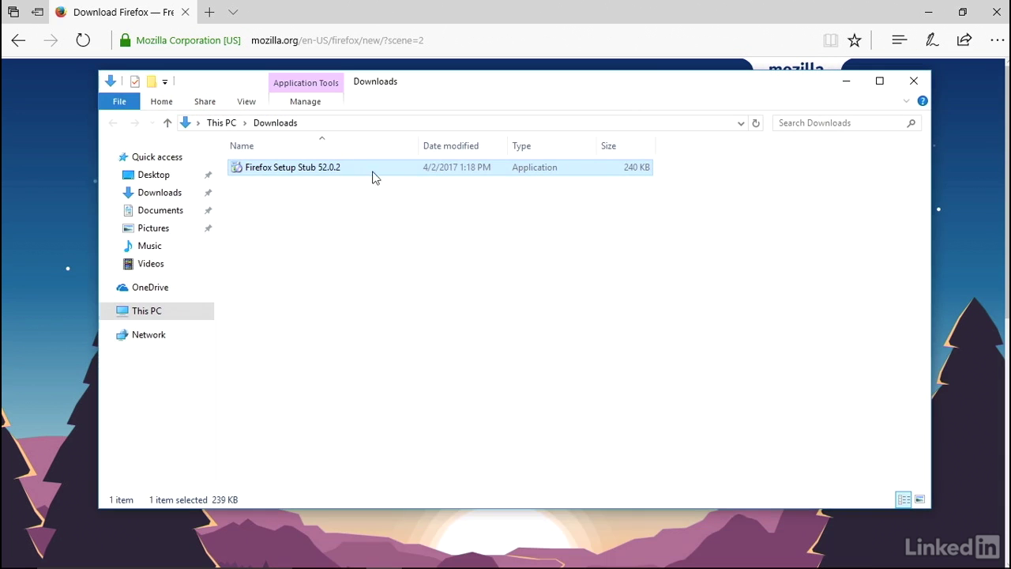
- Try to run Firefox Setup Stub 52.0.2 from this account and open the app installation settings from the dialog
double_click(309, 174)
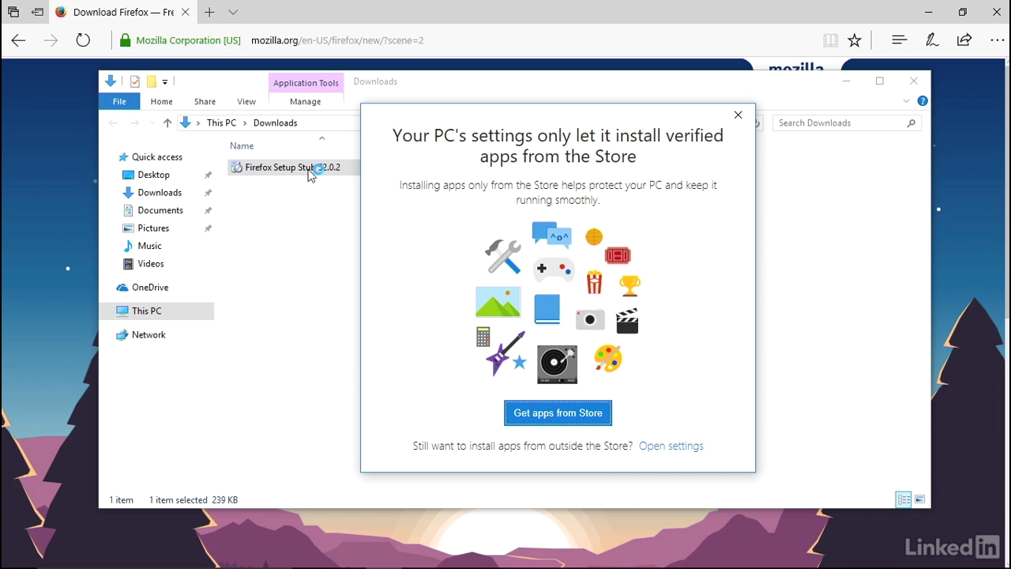
left_click(672, 448)
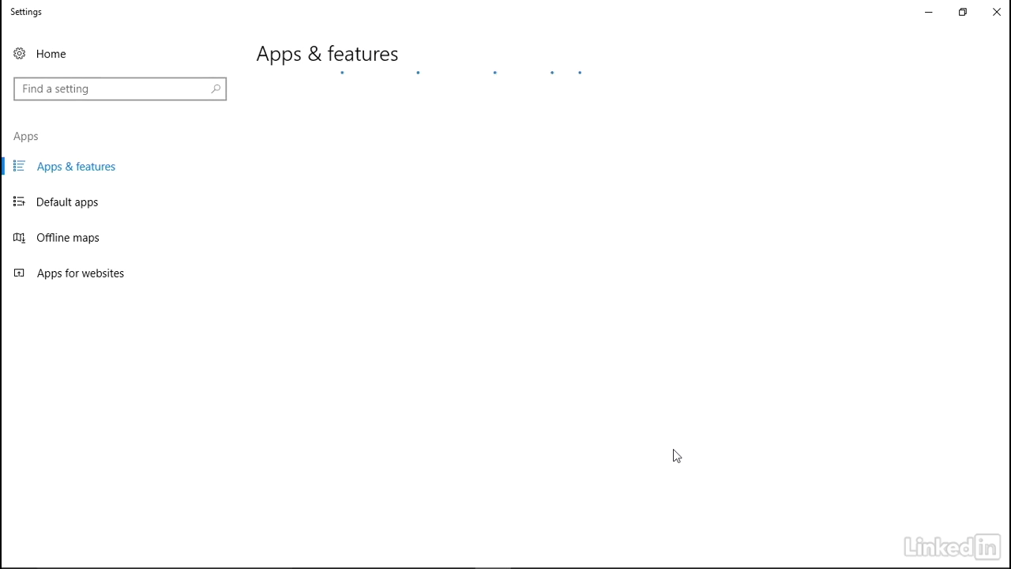